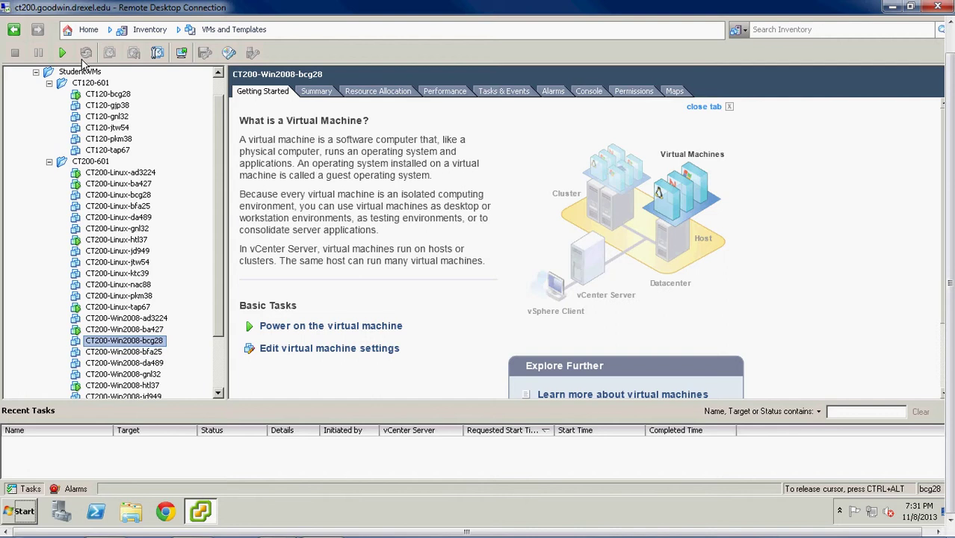
Preview the Console tab of CT200-Win2008-bcg28, then open its console in a separate window.
{"action": "left_click", "coordinate": [588, 91]}
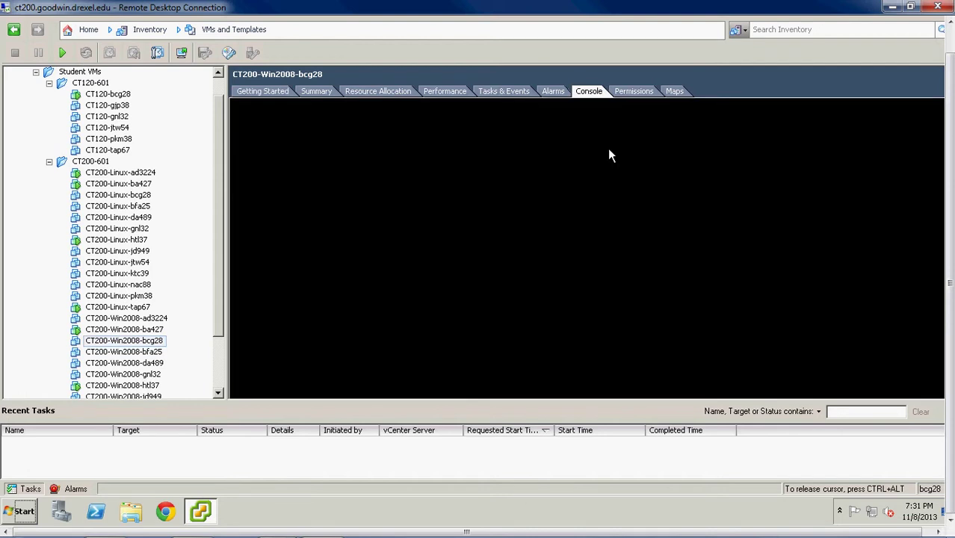
{"action": "left_click", "coordinate": [262, 91]}
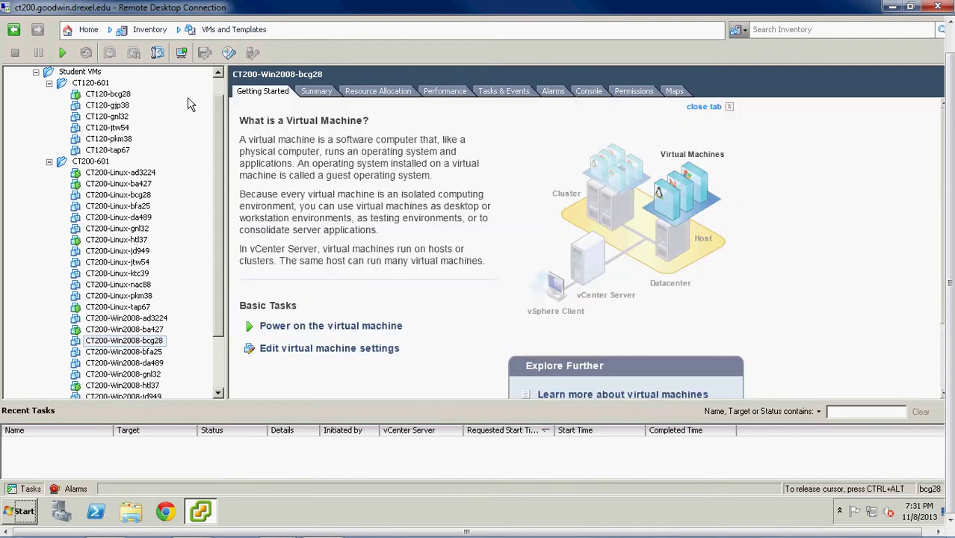
{"action": "left_click", "coordinate": [180, 58]}
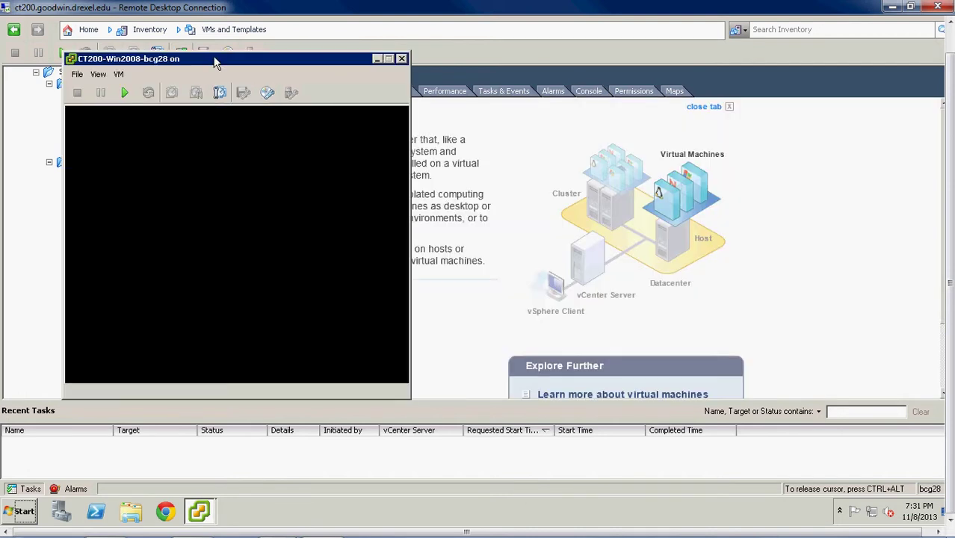
Minimize the main vSphere Client and move the CT200-Win2008-bcg28 console window higher.
{"action": "left_click_drag", "start_coordinate": [214, 63], "coordinate": [411, 72]}
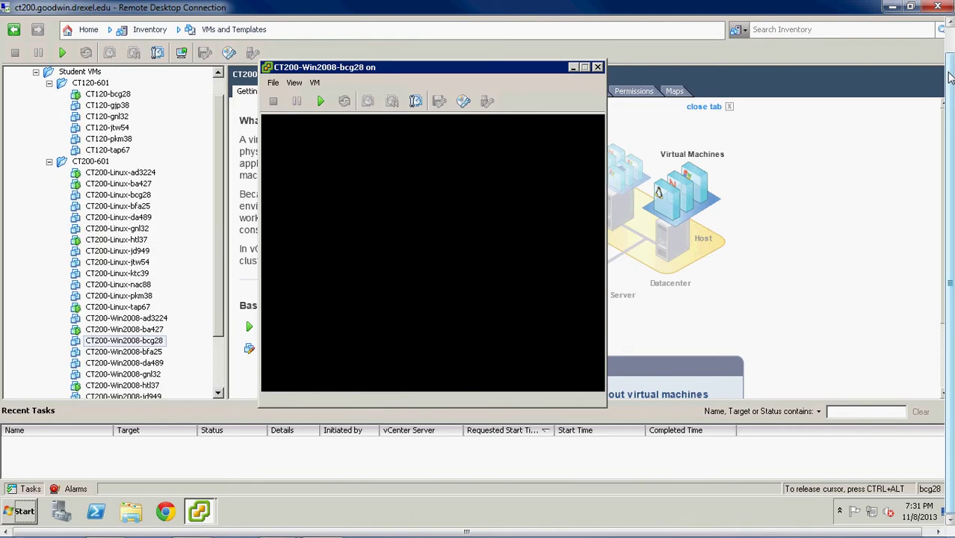
{"action": "left_click_drag", "start_coordinate": [948, 74], "coordinate": [951, 39]}
{"action": "left_click", "coordinate": [922, 19]}
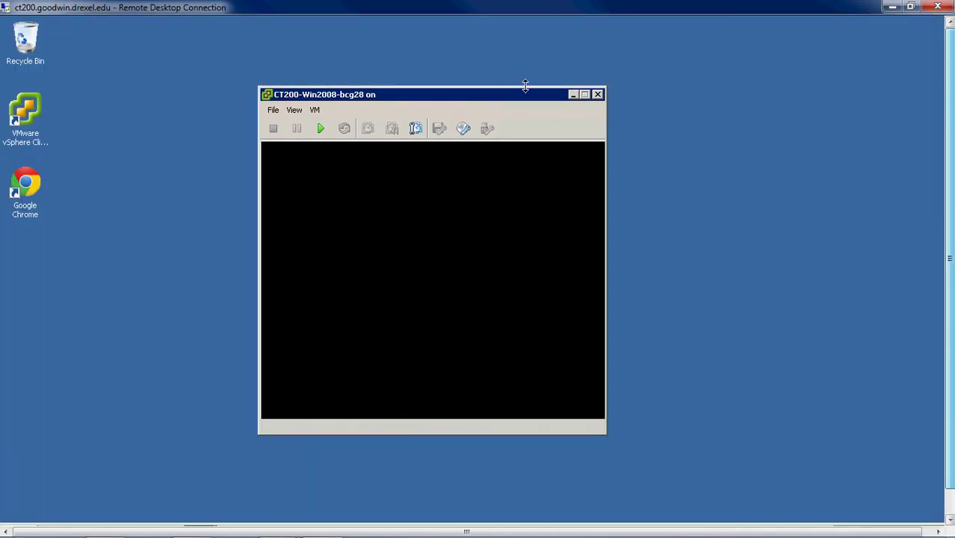
{"action": "left_click_drag", "start_coordinate": [512, 89], "coordinate": [507, 34]}
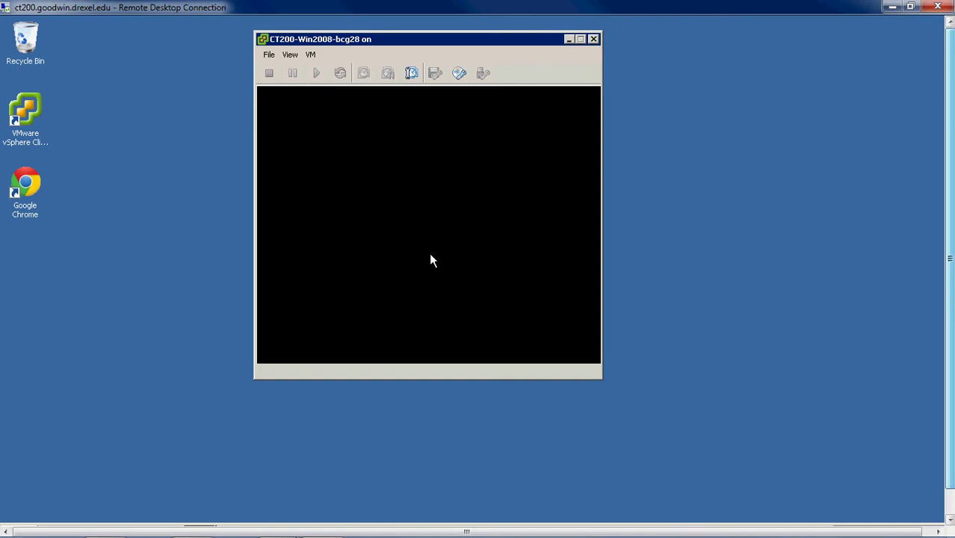
Power on the VM and boot it from the CD-ROM Drive through the Esc boot menu.
{"action": "left_click", "coordinate": [449, 258]}
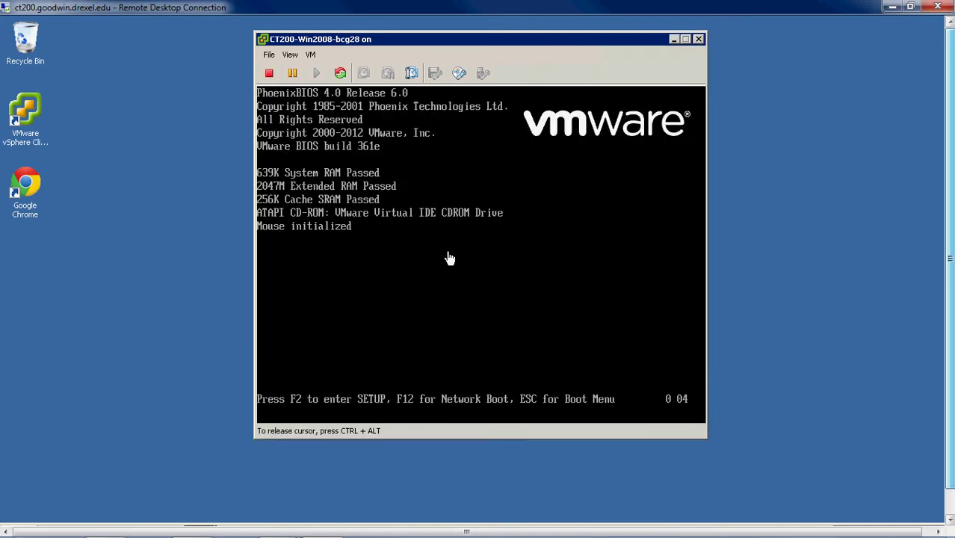
{"action": "key", "text": "Escape"}
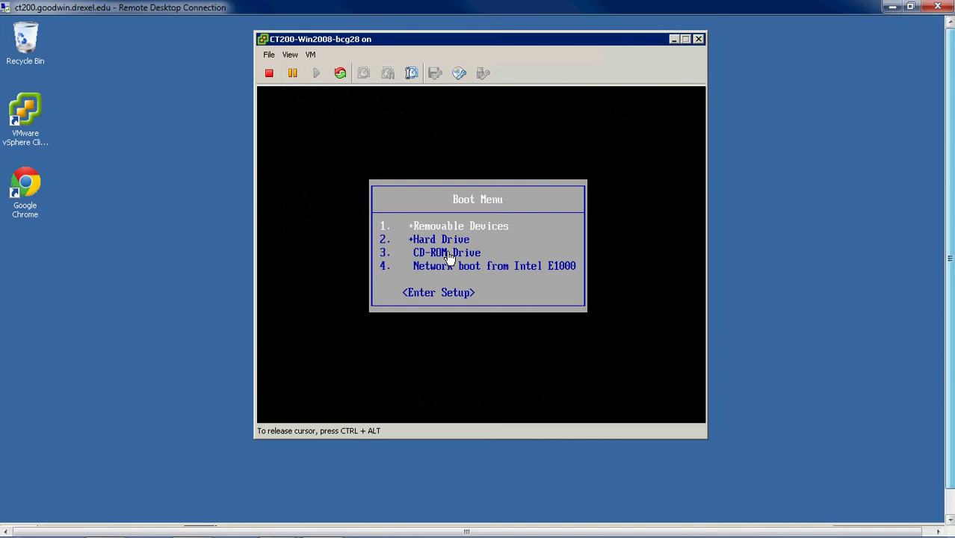
{"action": "key", "text": "Down"}
{"action": "key", "text": "Down"}
{"action": "key", "text": "Return"}
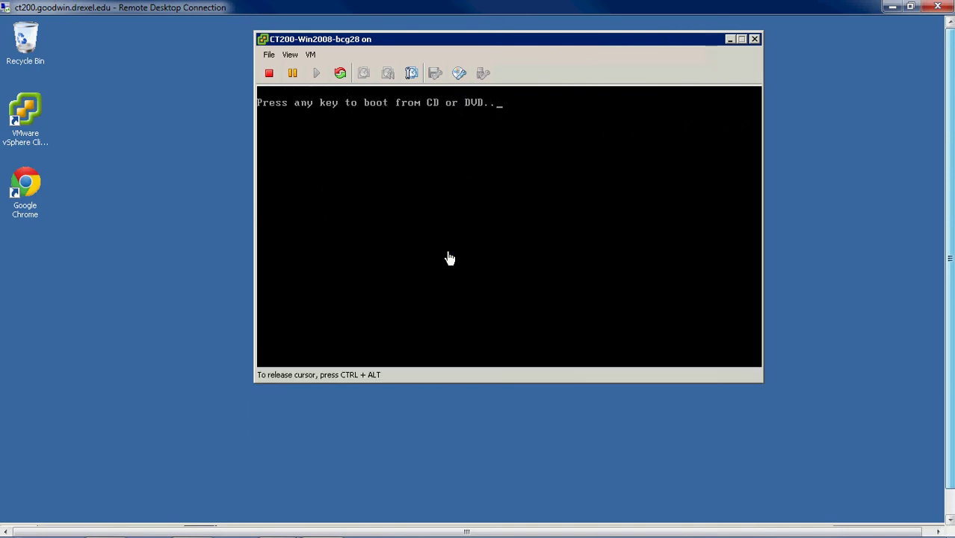
{"action": "key", "text": "Return"}
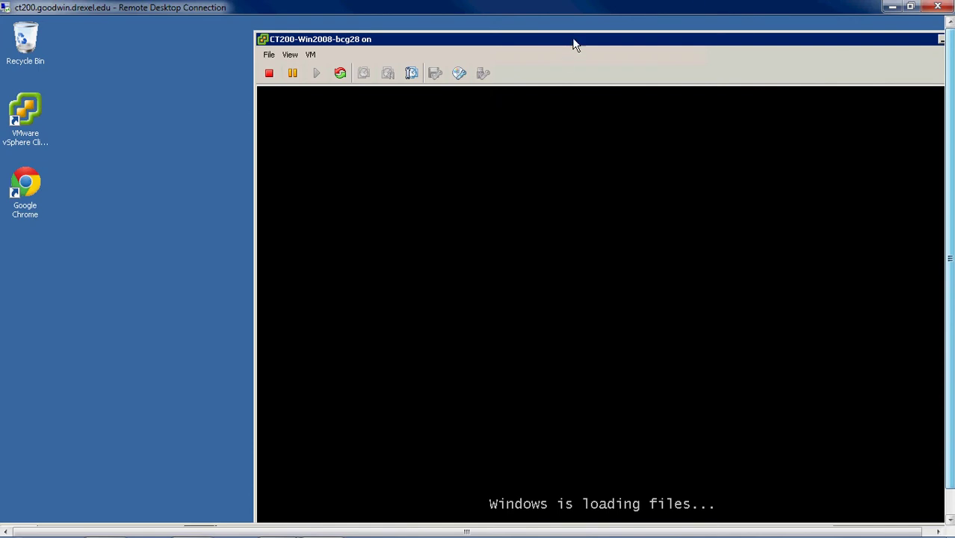
Reposition the console window up and left while Windows setup starts.
{"action": "left_click_drag", "start_coordinate": [555, 41], "coordinate": [485, 39]}
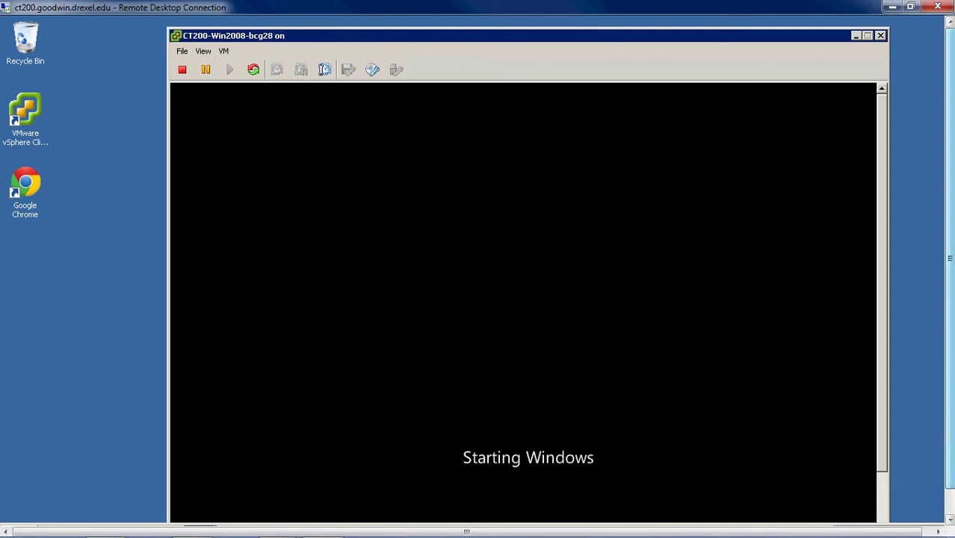
{"action": "mouse_move", "coordinate": [951, 346]}
{"action": "left_mouse_down"}
{"action": "mouse_move", "coordinate": [951, 382]}
{"action": "mouse_move", "coordinate": [950, 348]}
{"action": "left_mouse_up"}
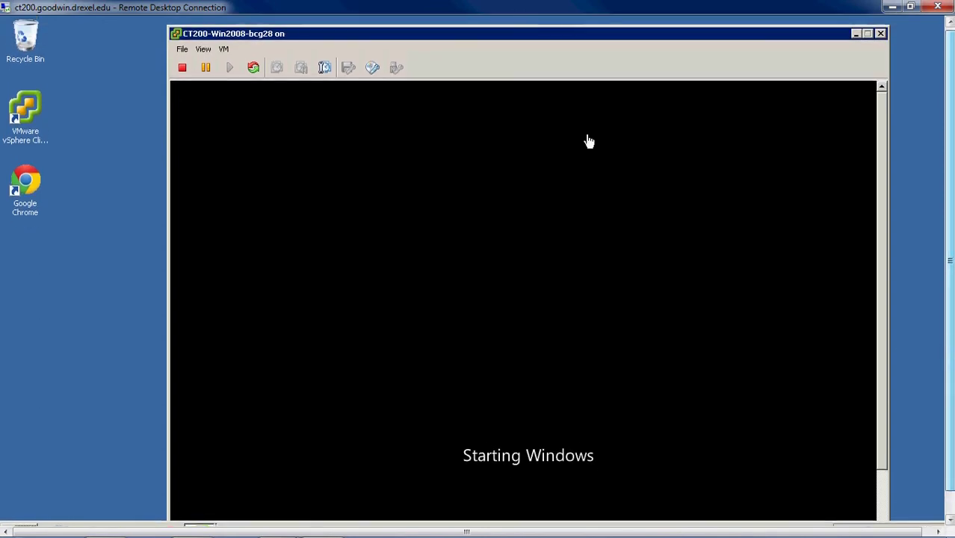
{"action": "left_click_drag", "start_coordinate": [573, 39], "coordinate": [558, 25]}
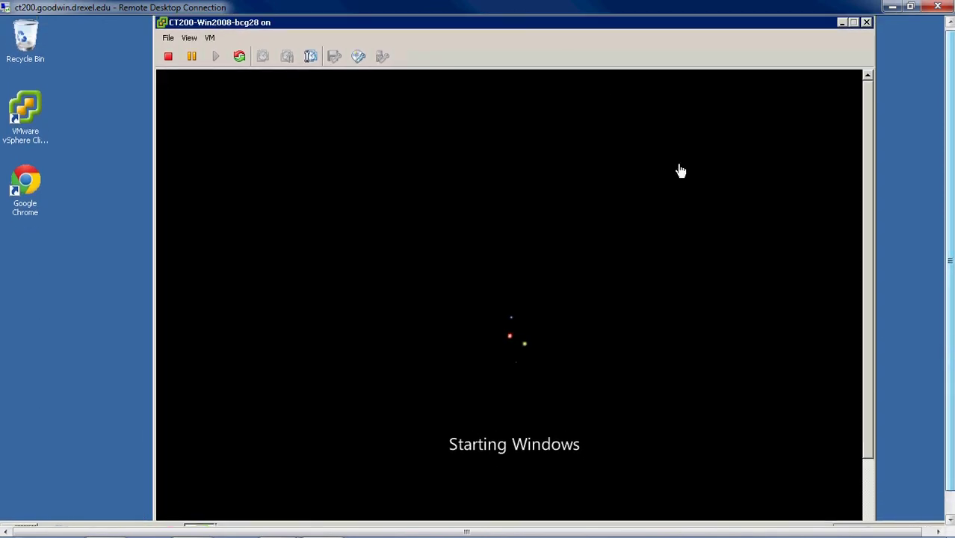
{"action": "left_click_drag", "start_coordinate": [716, 30], "coordinate": [707, 26]}
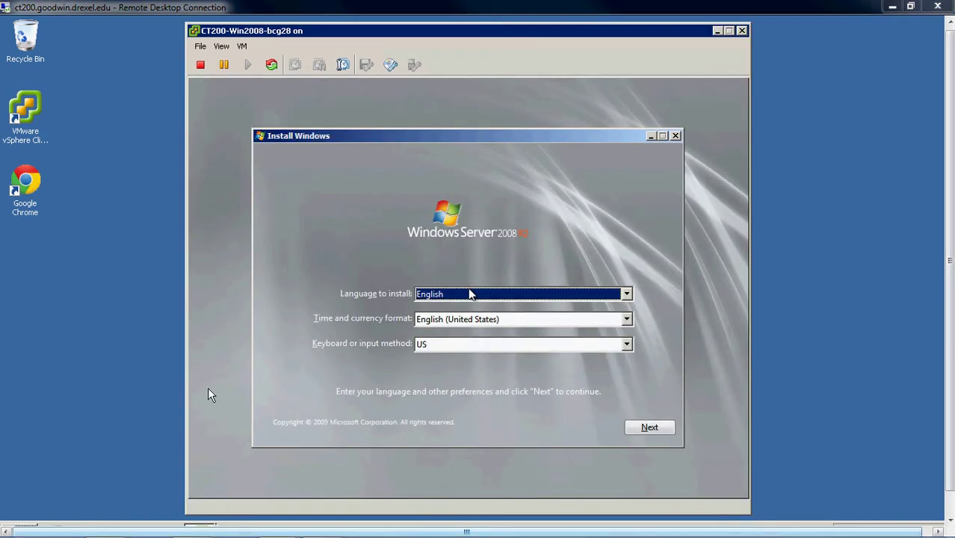
Capture the mouse in the console, keep the English defaults, and choose Install now.
{"action": "left_click", "coordinate": [247, 323]}
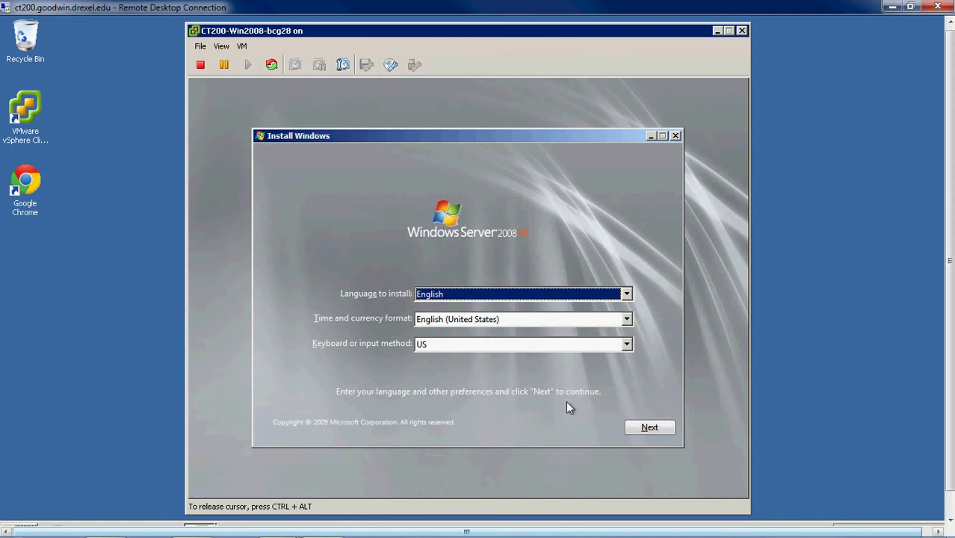
{"action": "left_click", "coordinate": [658, 428]}
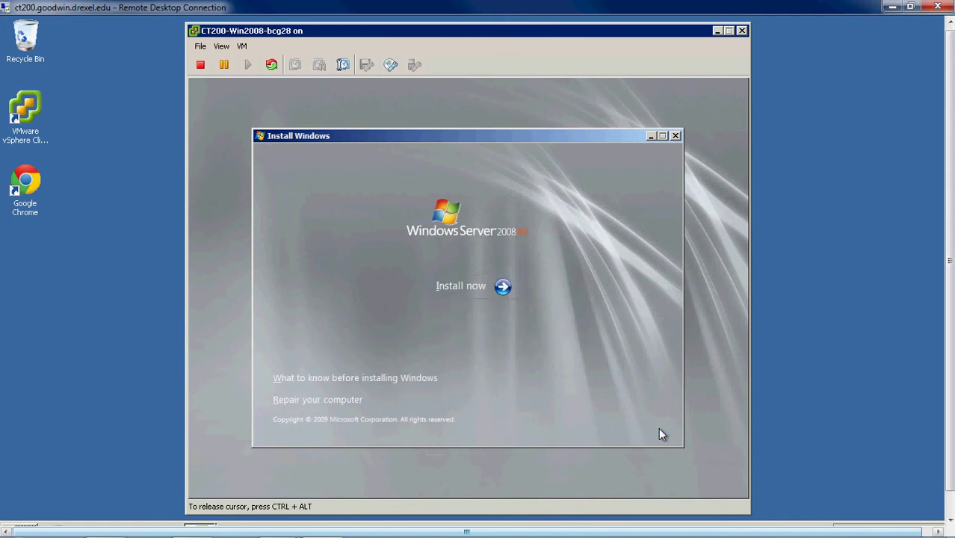
{"action": "left_click", "coordinate": [483, 288]}
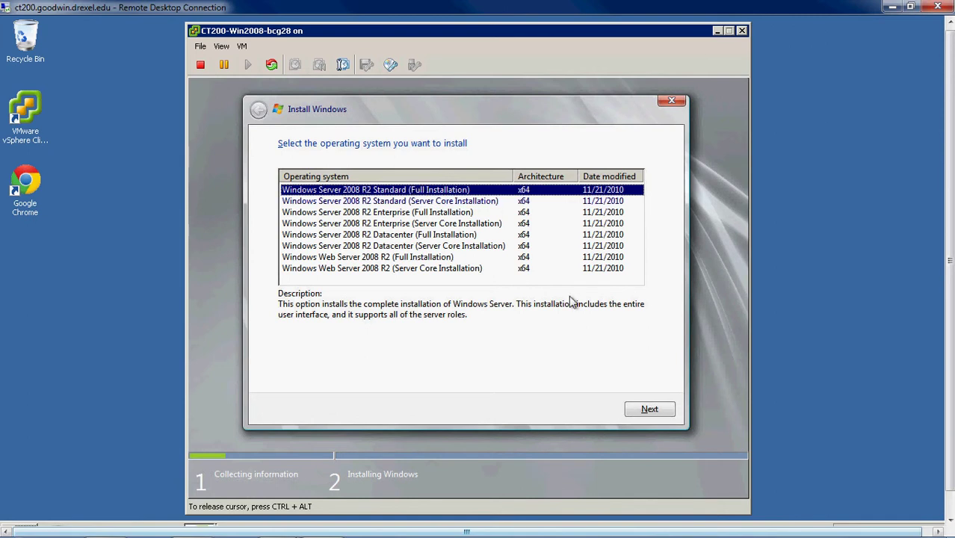
Pick Windows Server 2008 R2 Standard (Full Installation), accept the license, and custom-install onto Disk 0 Partition 2.
{"action": "left_click", "coordinate": [647, 410]}
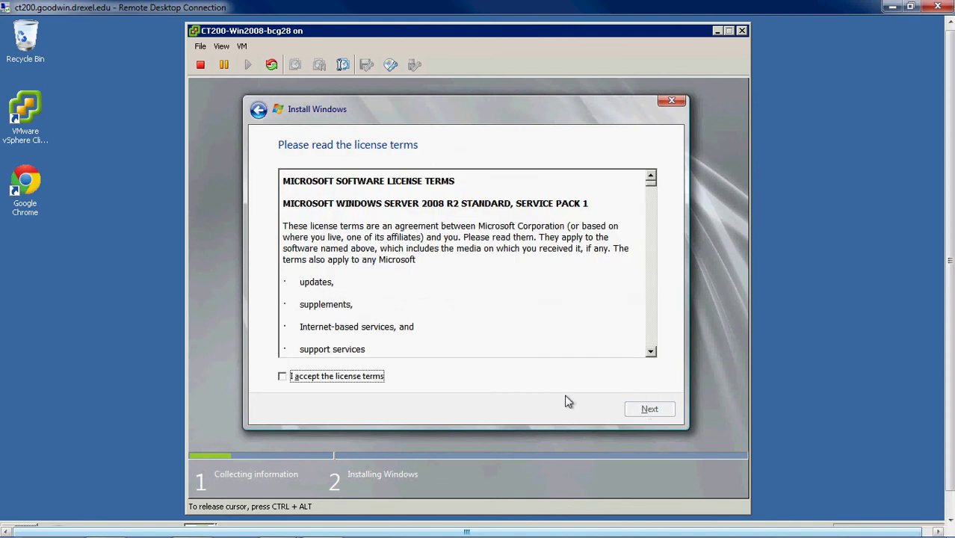
{"action": "left_click", "coordinate": [321, 378]}
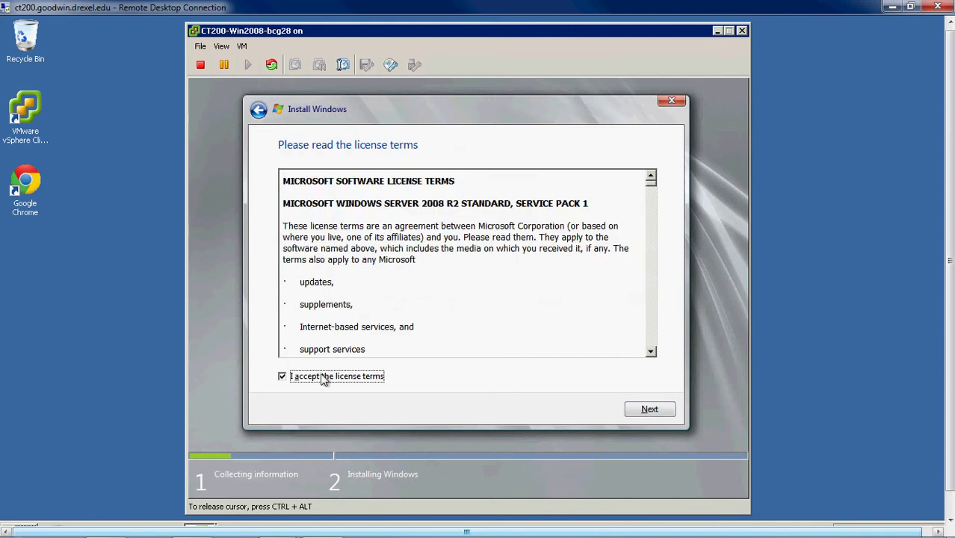
{"action": "left_click", "coordinate": [638, 410]}
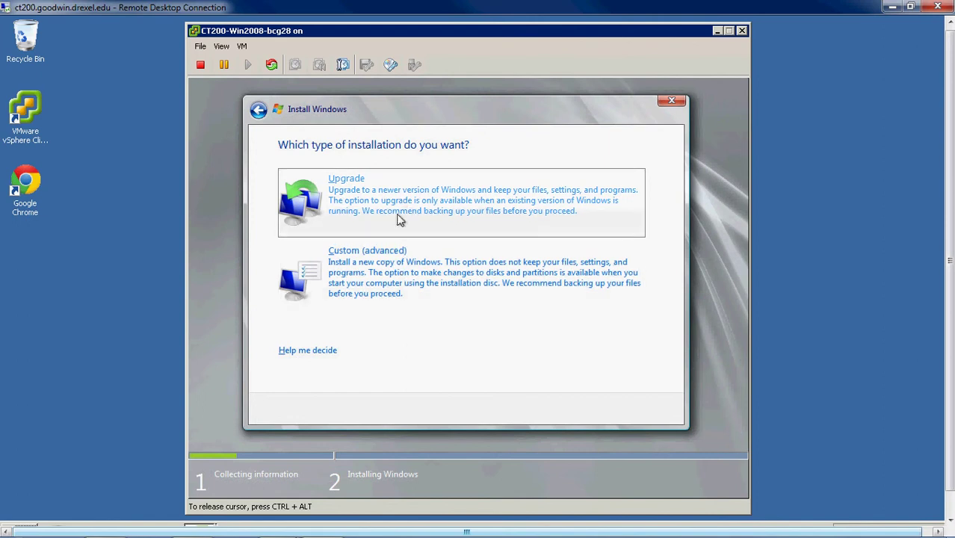
{"action": "left_click", "coordinate": [380, 288]}
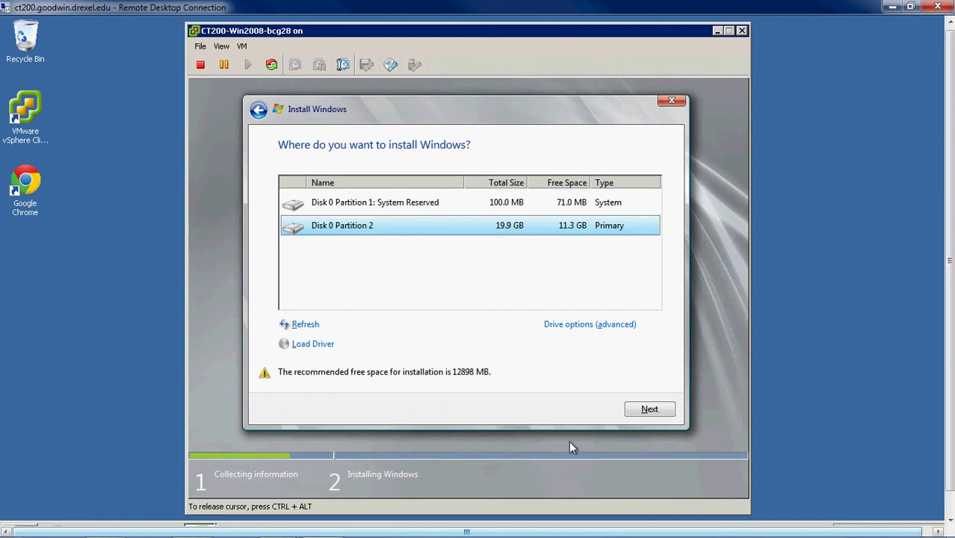
{"action": "left_click", "coordinate": [639, 408]}
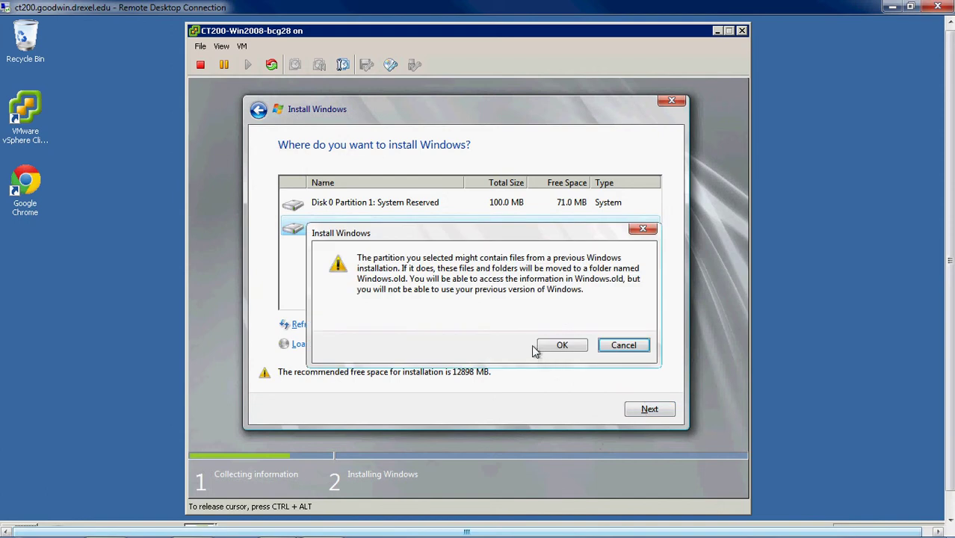
{"action": "left_click", "coordinate": [547, 345]}
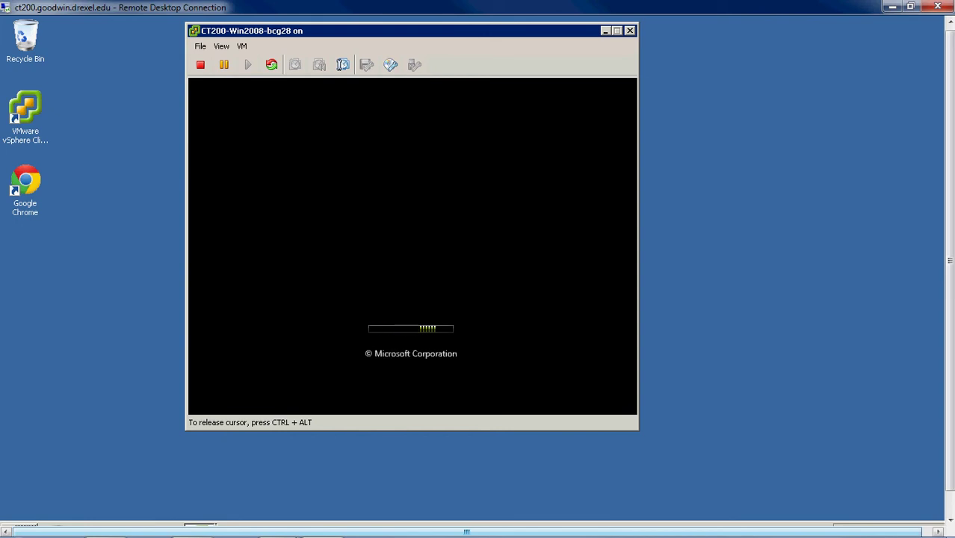
Toggle mouse capture and reposition the console window while setup runs to the password prompt.
{"action": "key", "text": "ctrl+alt"}
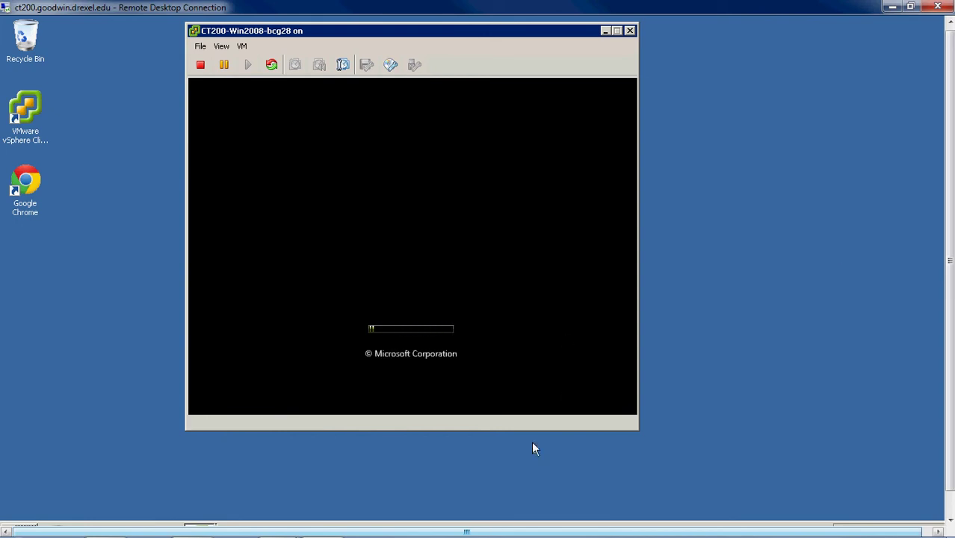
{"action": "left_click", "coordinate": [598, 359]}
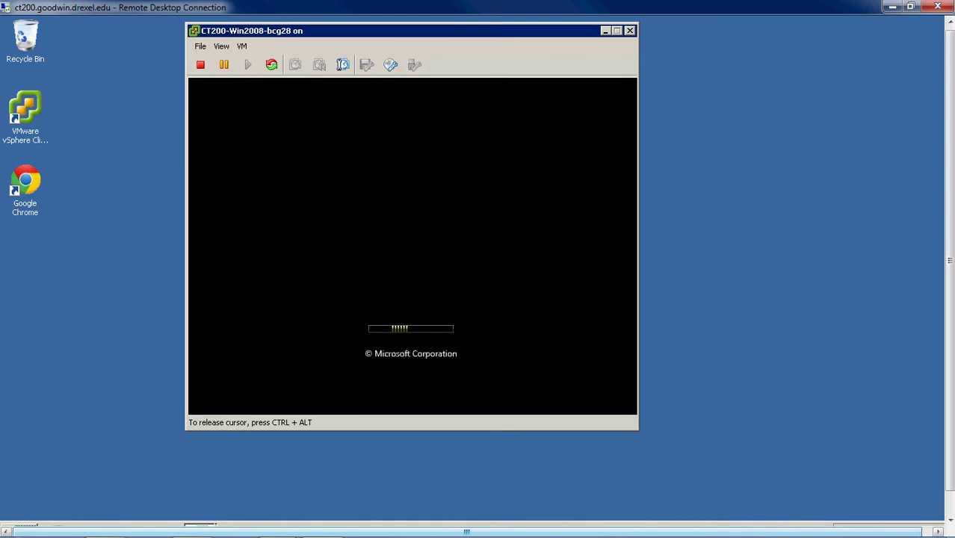
{"action": "key", "text": "ctrl+alt"}
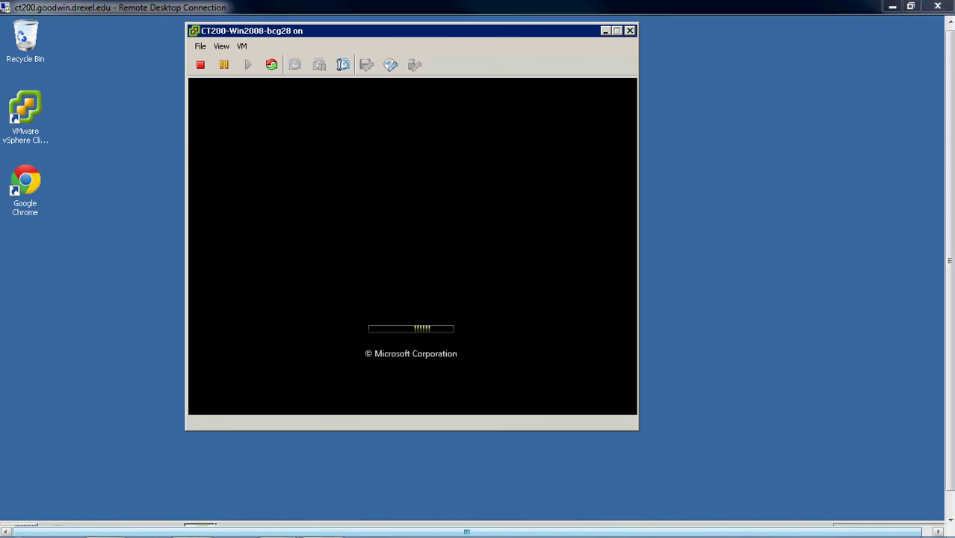
{"action": "left_click", "coordinate": [568, 362]}
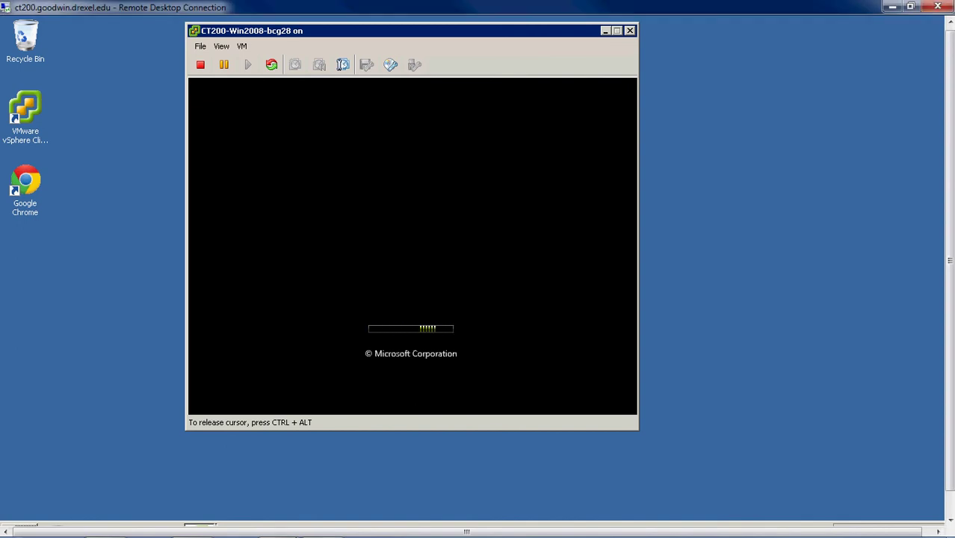
{"action": "key", "text": "ctrl+alt"}
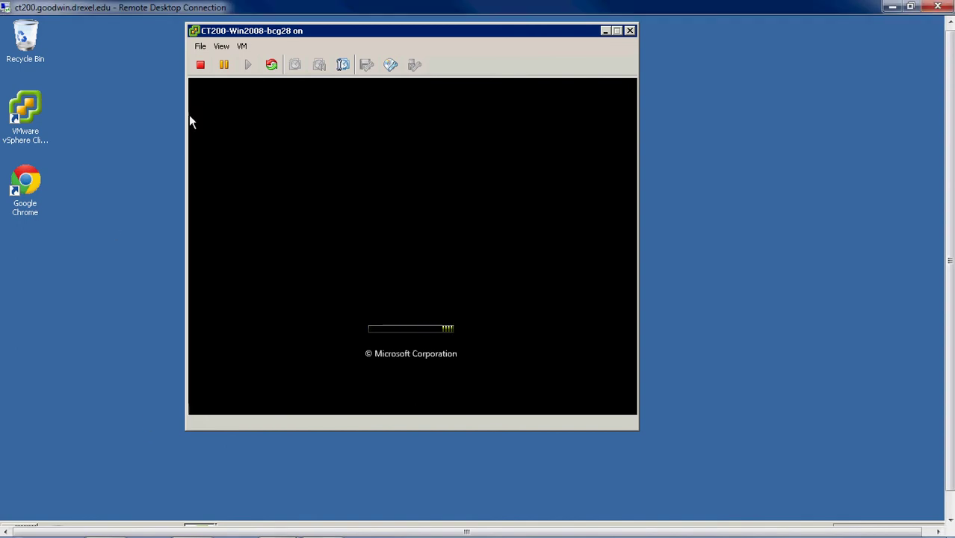
{"action": "left_click_drag", "start_coordinate": [281, 35], "coordinate": [318, 54]}
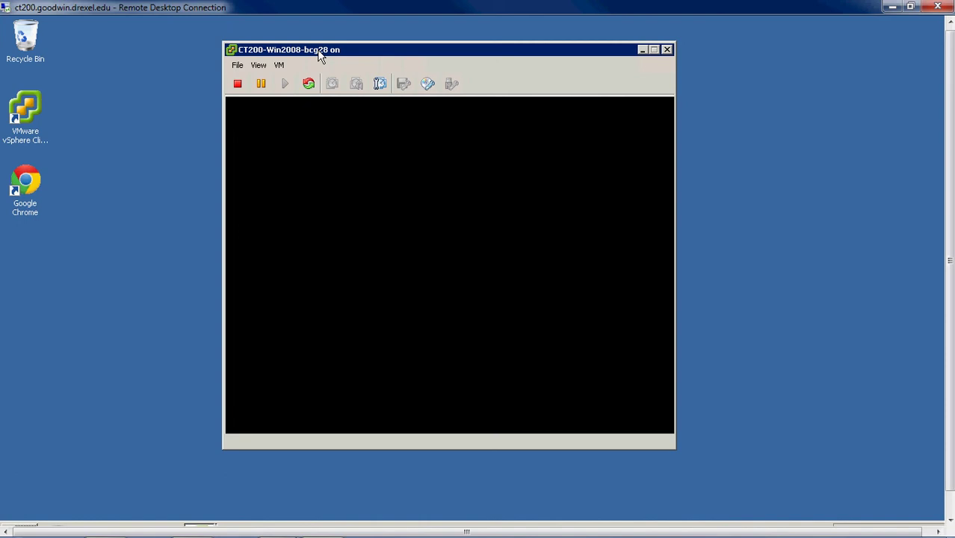
{"action": "left_click", "coordinate": [401, 238]}
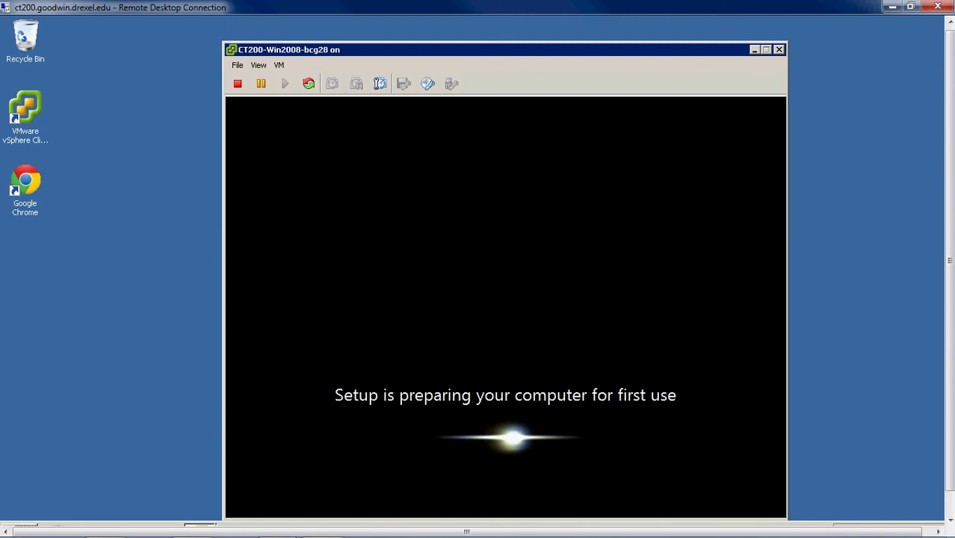
{"action": "mouse_move", "coordinate": [311, 54]}
{"action": "left_mouse_down"}
{"action": "mouse_move", "coordinate": [309, 37]}
{"action": "mouse_move", "coordinate": [318, 41]}
{"action": "left_mouse_up"}
{"action": "left_click", "coordinate": [492, 236]}
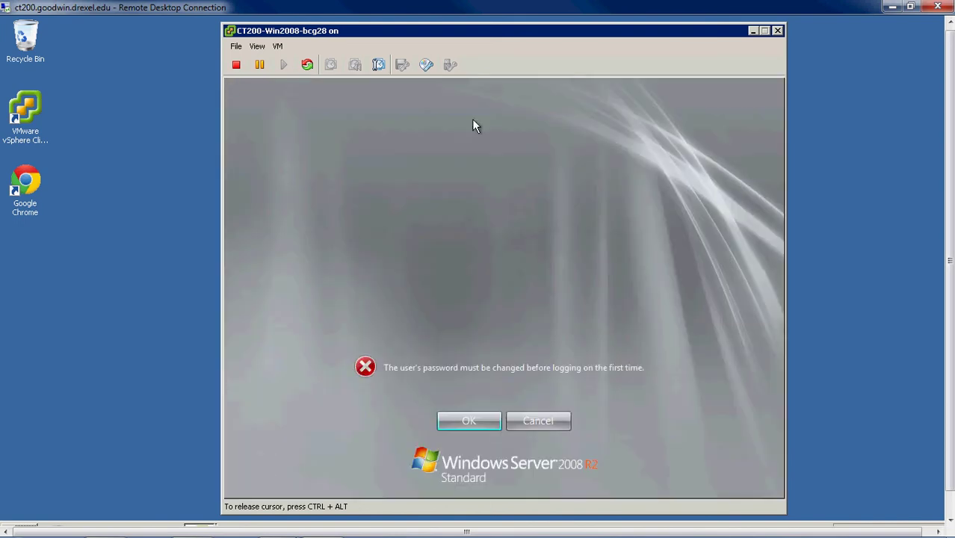
Enter and confirm a new Administrator password, then dismiss the complexity-requirements error.
{"action": "left_click", "coordinate": [467, 421]}
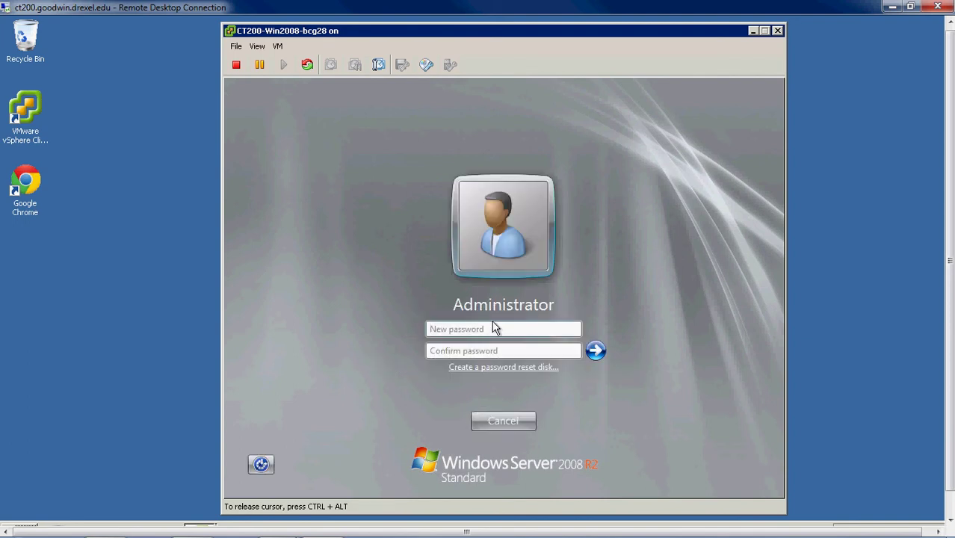
{"action": "type", "text": "******"}
{"action": "key", "text": "Tab"}
{"action": "type", "text": "******"}
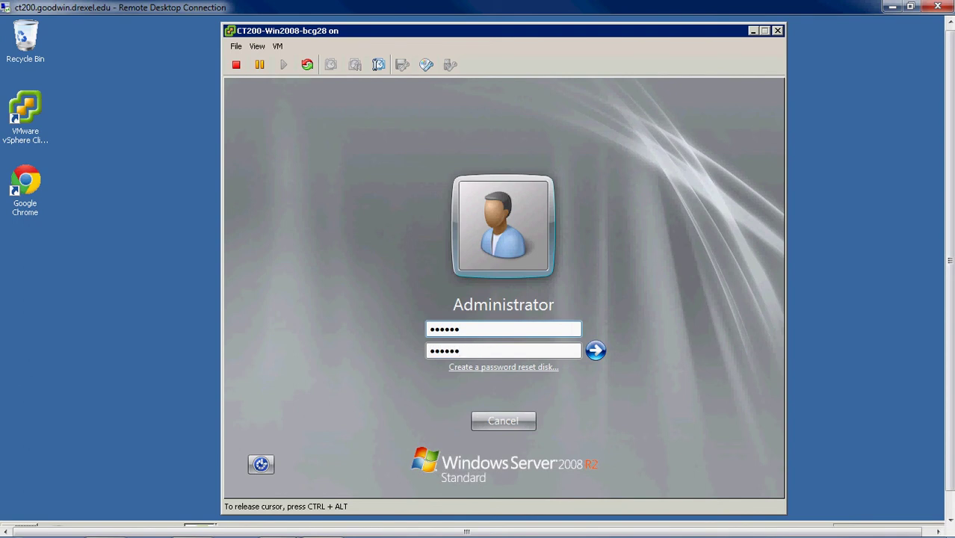
{"action": "left_click", "coordinate": [596, 346]}
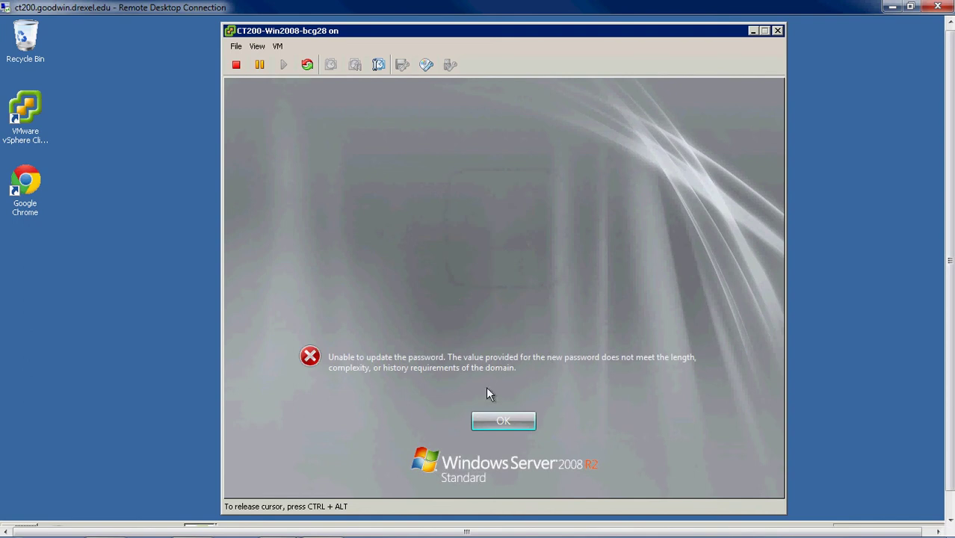
{"action": "left_click", "coordinate": [483, 421]}
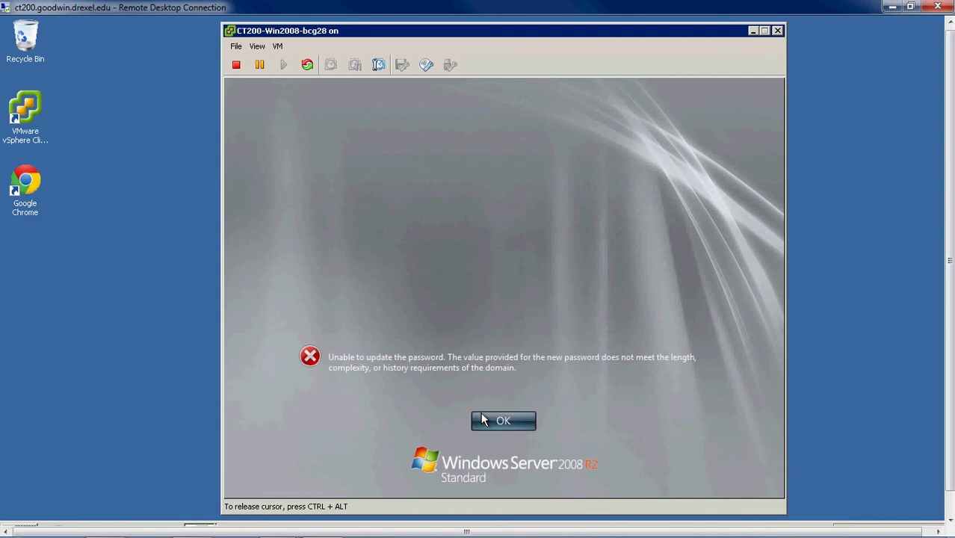
Enter and confirm a stronger Administrator password and acknowledge that it was changed.
{"action": "left_click", "coordinate": [463, 329]}
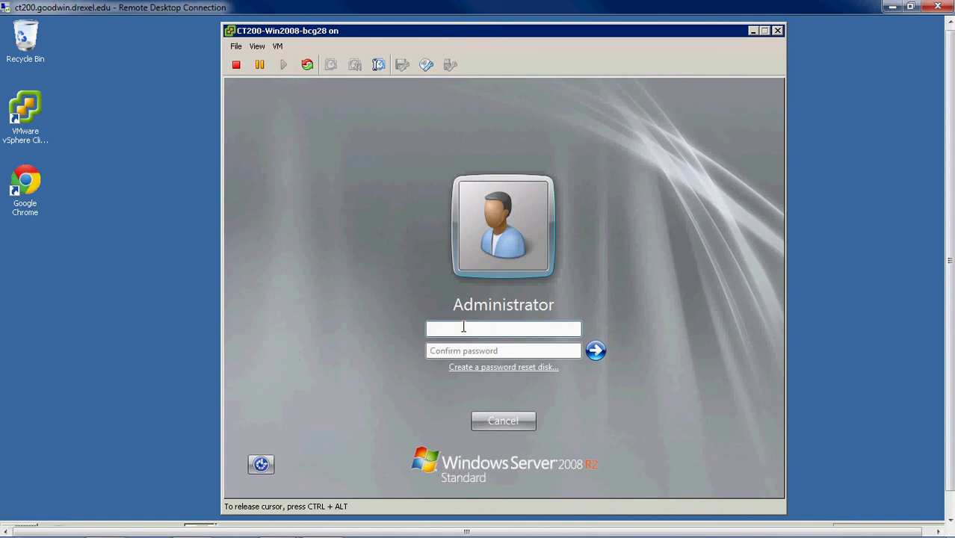
{"action": "type", "text": "Passwo"}
{"action": "key", "text": "Tab"}
{"action": "type", "text": "passw"}
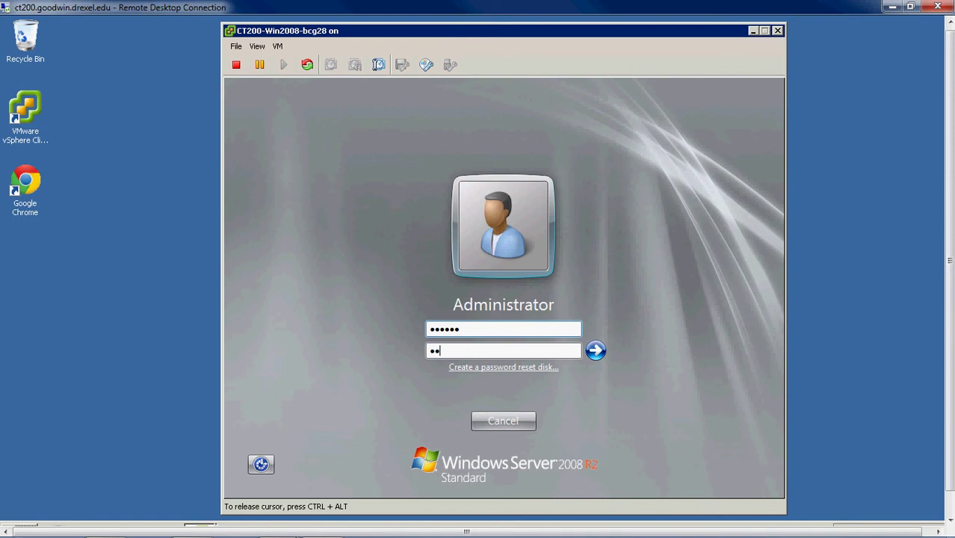
{"action": "type", "text": "d"}
{"action": "left_click", "coordinate": [593, 351]}
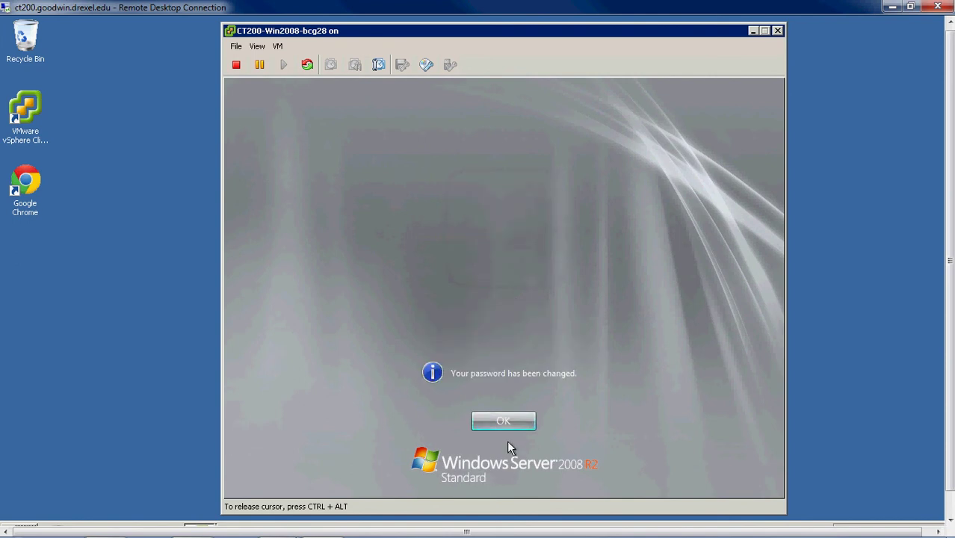
{"action": "left_click", "coordinate": [500, 420]}
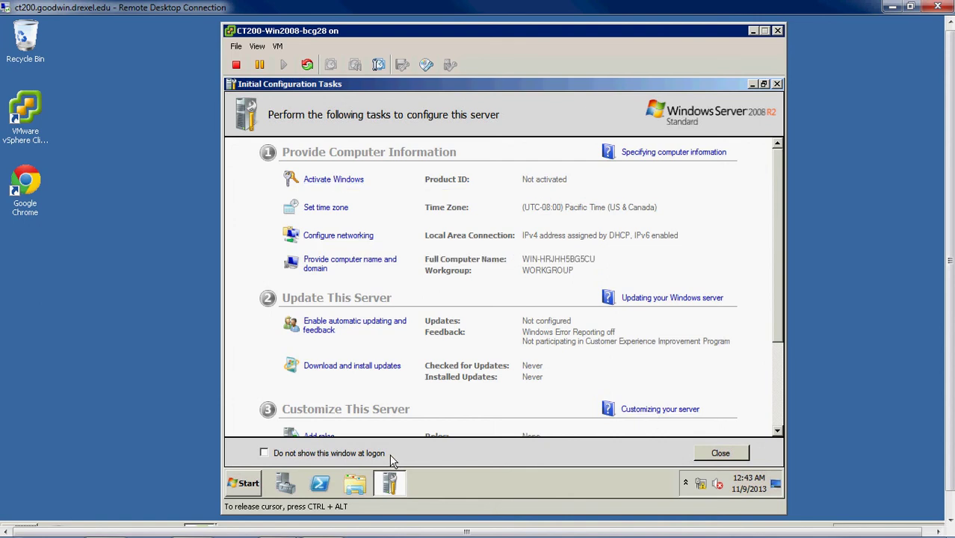
Tick 'Do not show this window at logon' and launch Add roles from Customize This Server.
{"action": "left_click", "coordinate": [265, 453]}
{"action": "left_click_drag", "start_coordinate": [774, 269], "coordinate": [766, 374]}
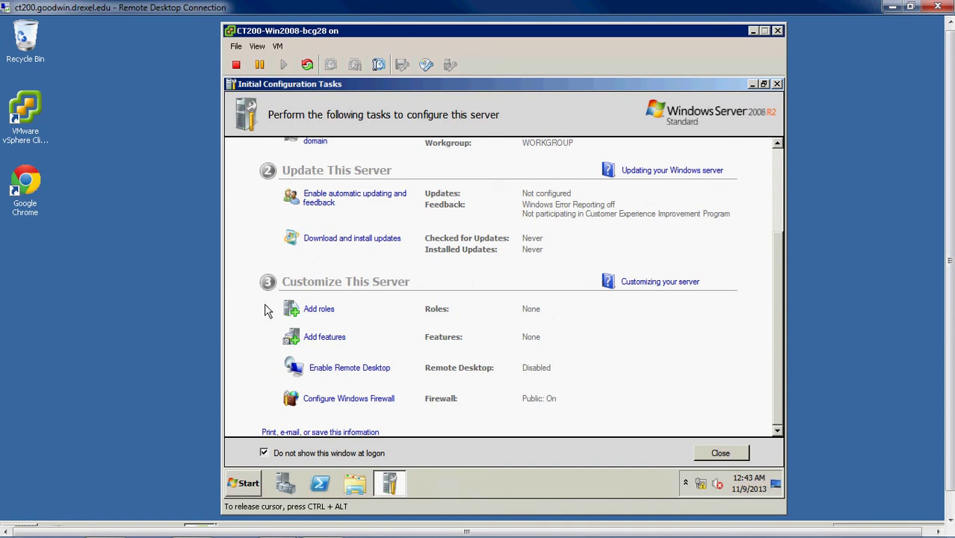
{"action": "left_click", "coordinate": [317, 316]}
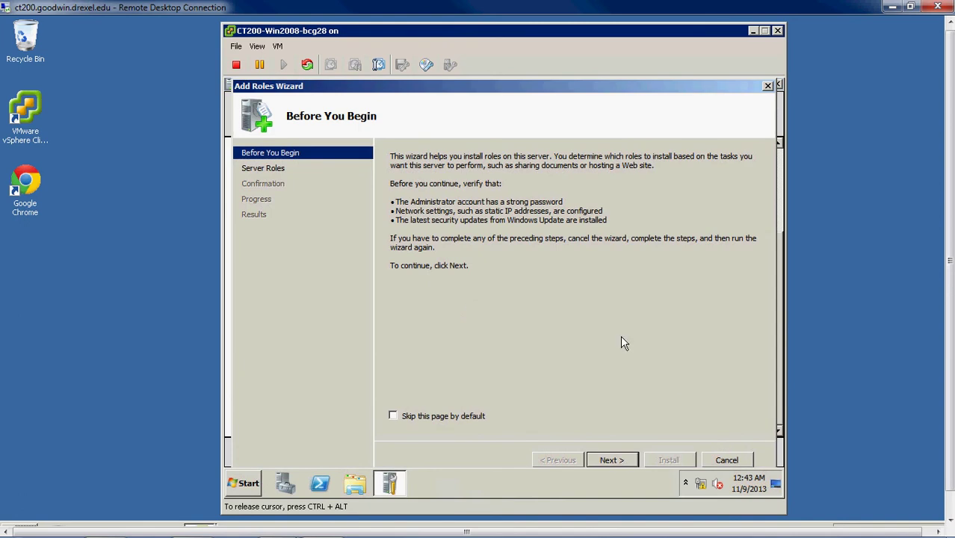
Select the Web Server (IIS) role and move on to its role services.
{"action": "left_click", "coordinate": [610, 459]}
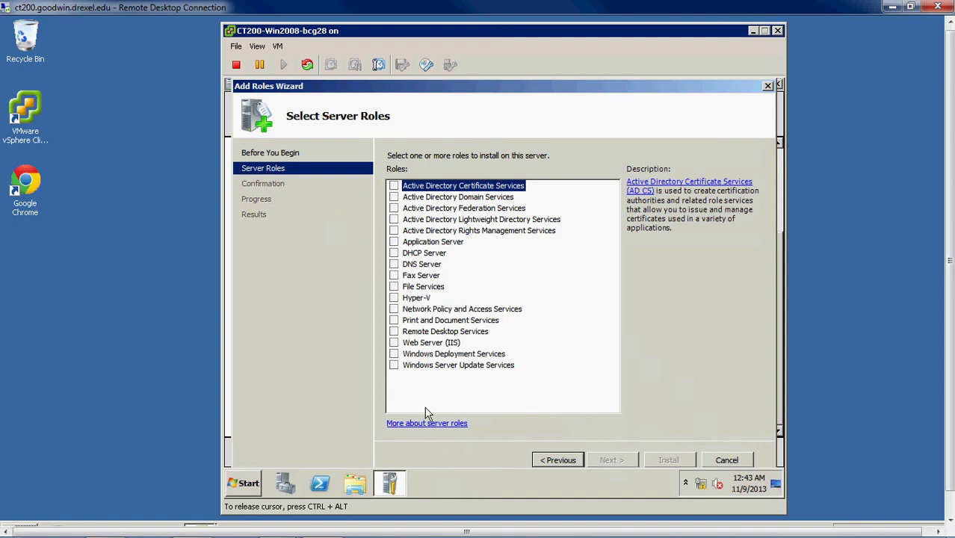
{"action": "left_click", "coordinate": [394, 343]}
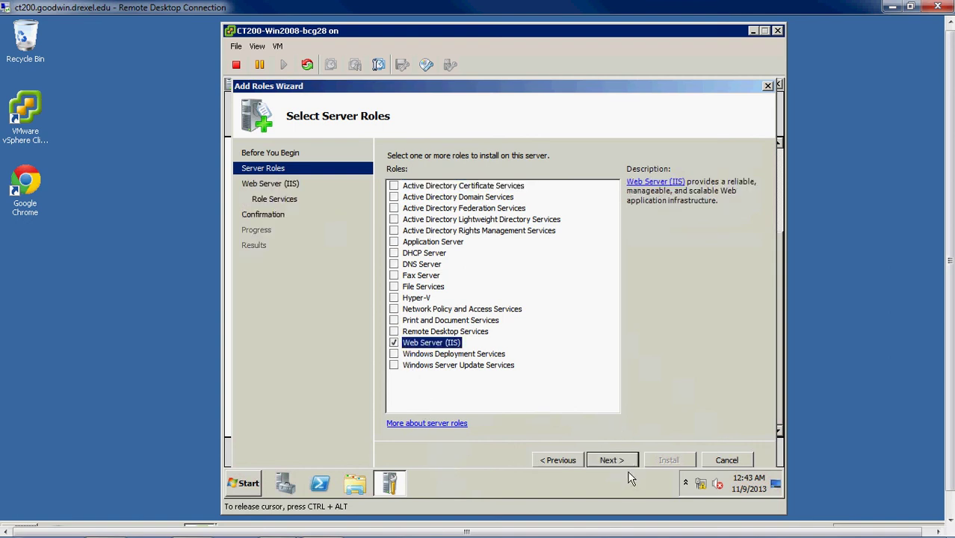
{"action": "left_click", "coordinate": [617, 465]}
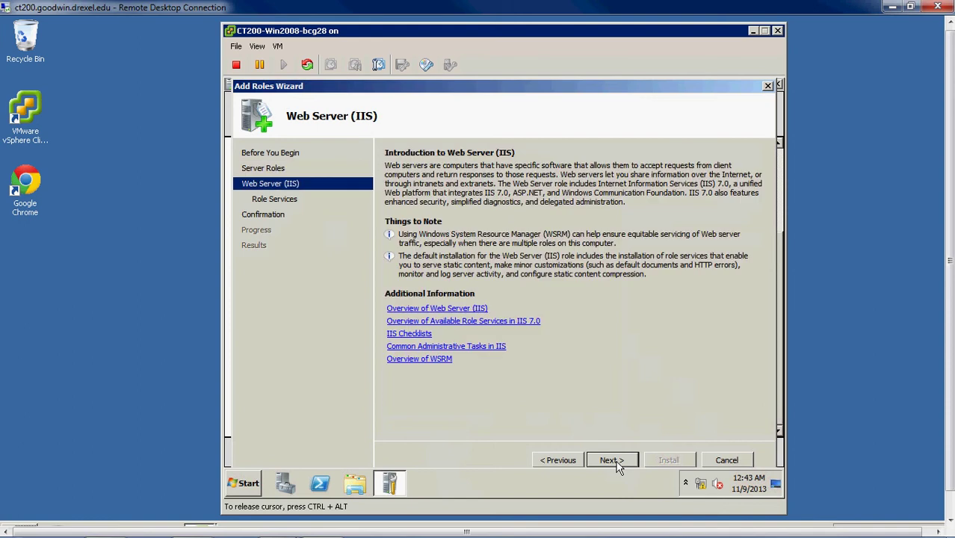
{"action": "left_click", "coordinate": [611, 460]}
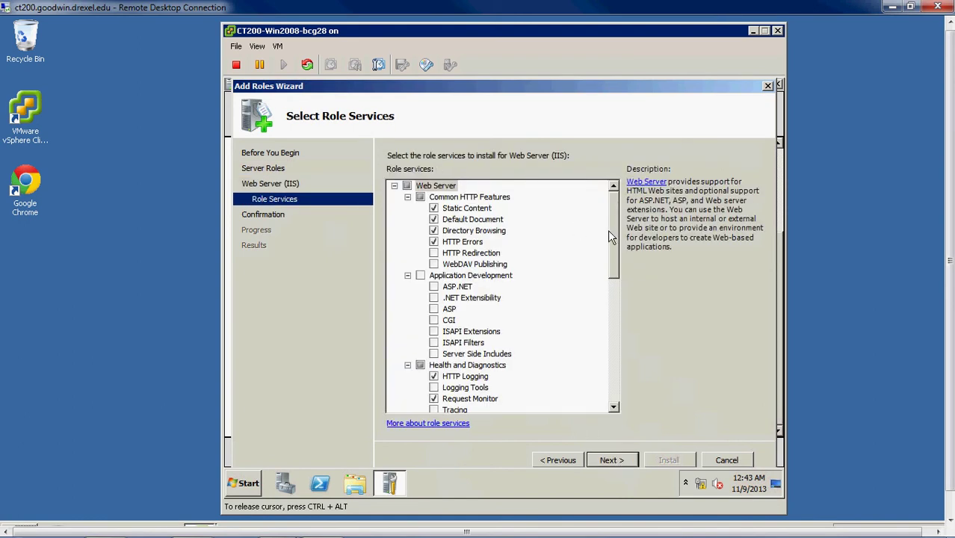
Add ASP.NET with its required services and IIS 6 Management Compatibility, then continue to confirmation.
{"action": "scroll", "coordinate": [612, 229], "scroll_direction": "down", "scroll_amount": 2}
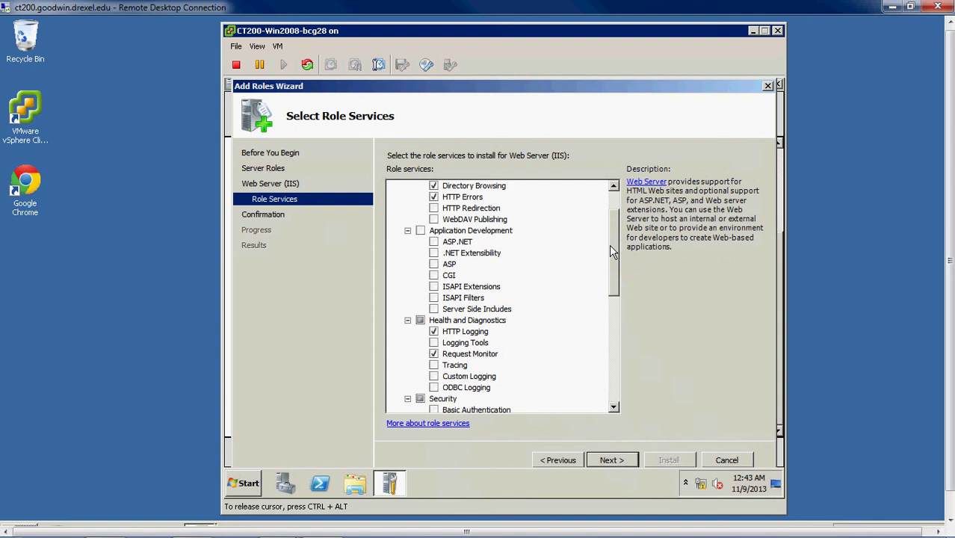
{"action": "left_click", "coordinate": [434, 242]}
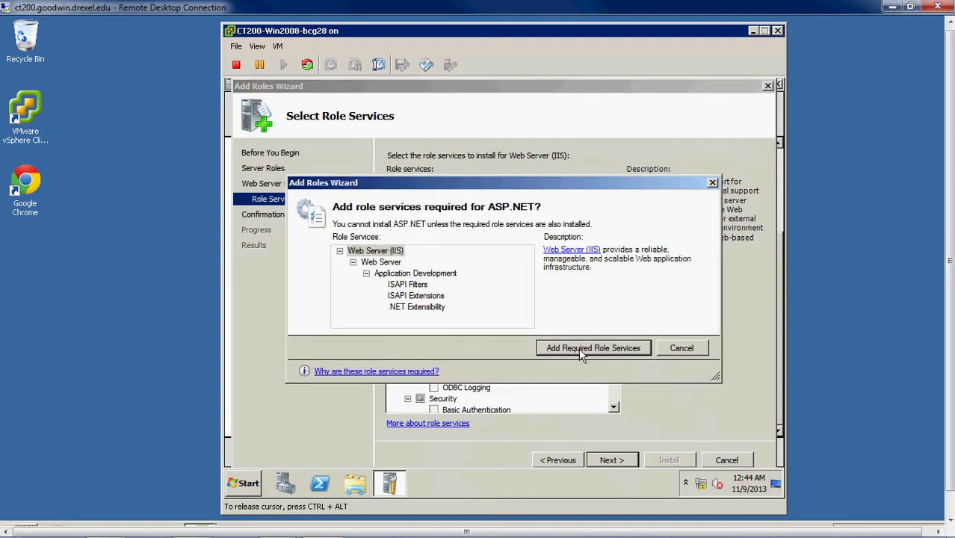
{"action": "left_click", "coordinate": [588, 348]}
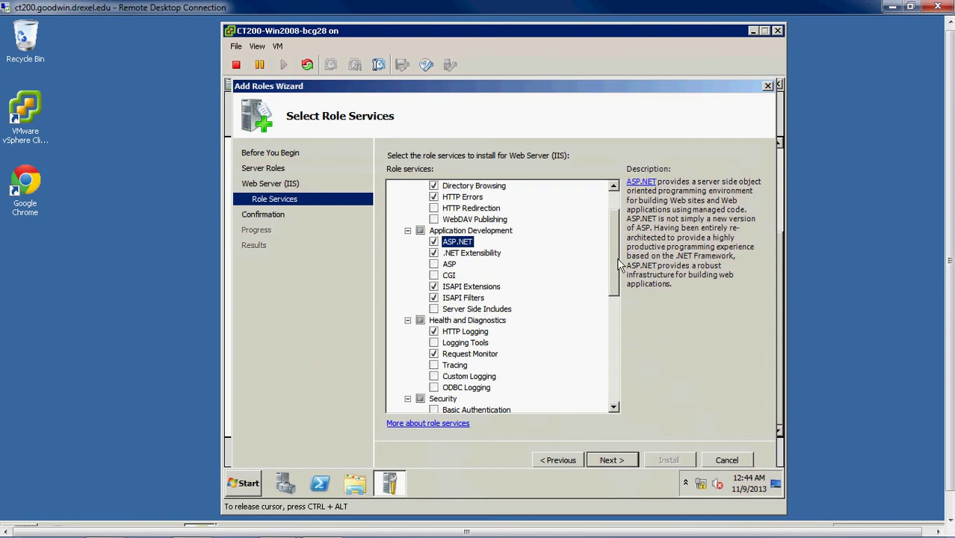
{"action": "left_click_drag", "start_coordinate": [615, 263], "coordinate": [616, 380]}
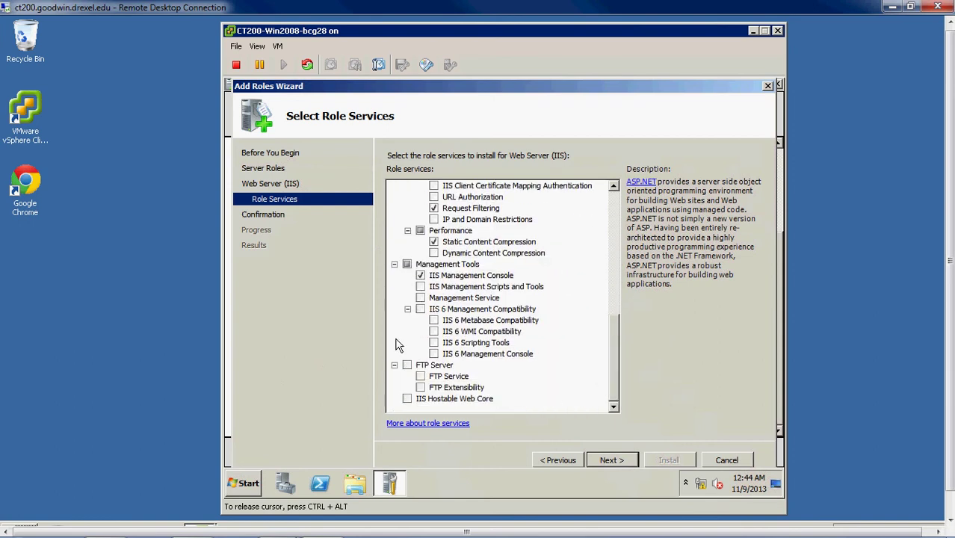
{"action": "left_click", "coordinate": [420, 309]}
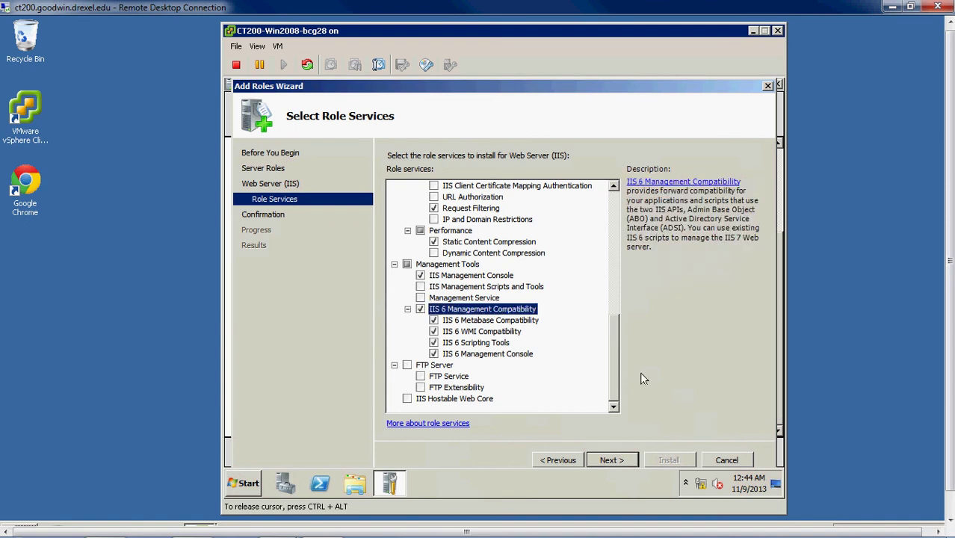
{"action": "left_click", "coordinate": [634, 459]}
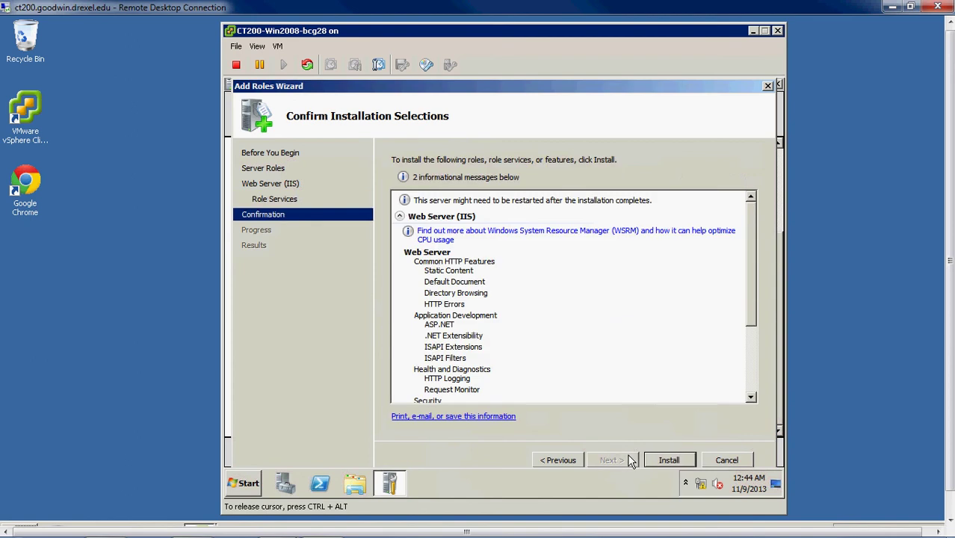
Launch the Web Server (IIS) and ASP.NET installation, then release the mouse and open the VM menu.
{"action": "left_click", "coordinate": [670, 462]}
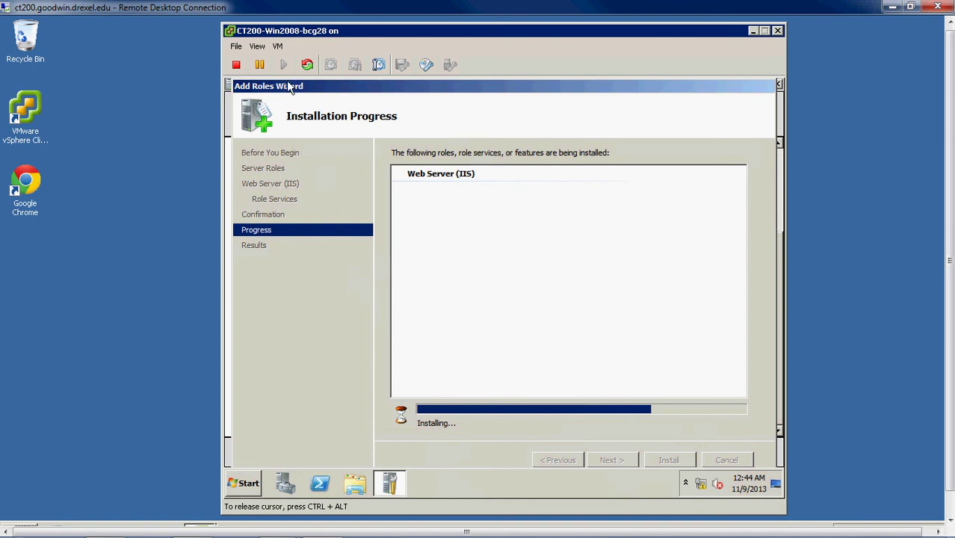
{"action": "key", "text": "ctrl+alt"}
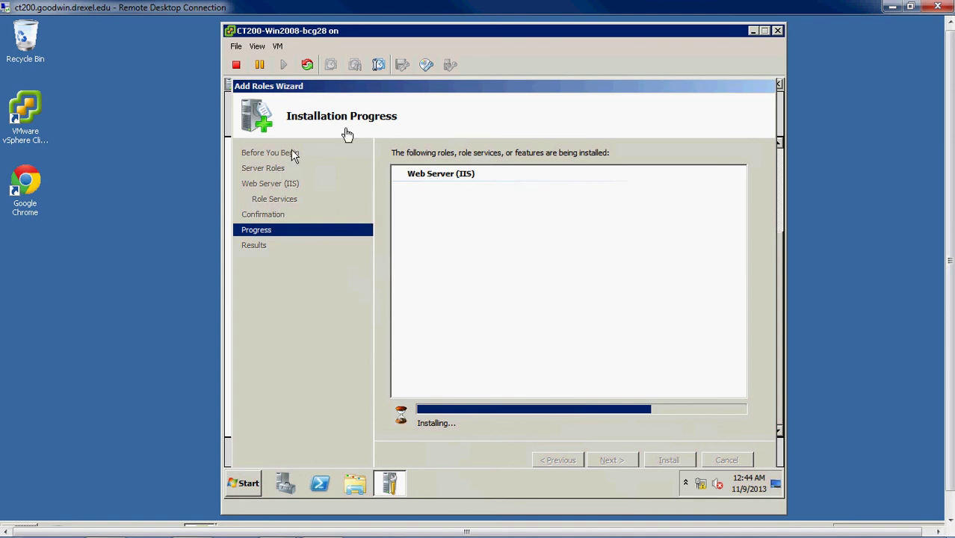
{"action": "left_click", "coordinate": [278, 46]}
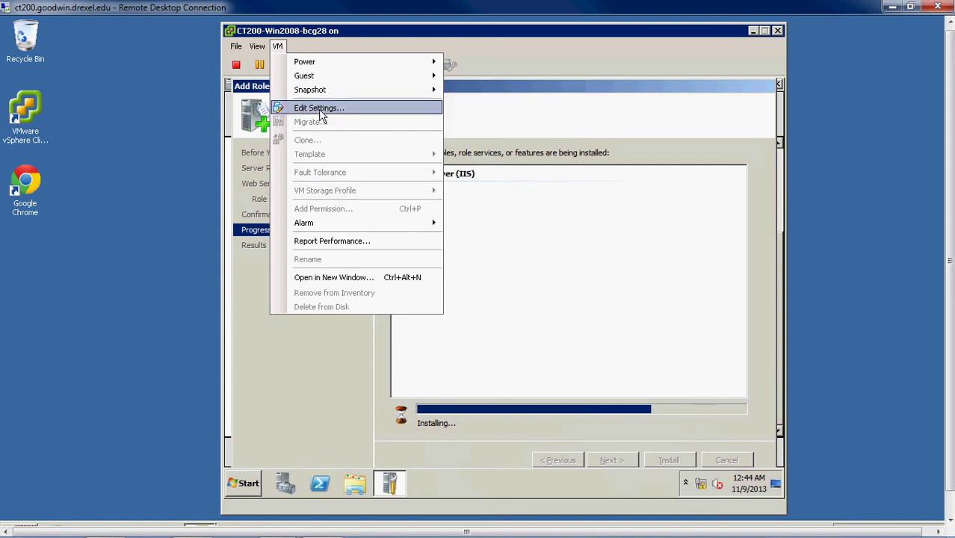
Close the VM menu unused and let the IIS installation progress to about three-quarters.
{"action": "mouse_move", "coordinate": [258, 50]}
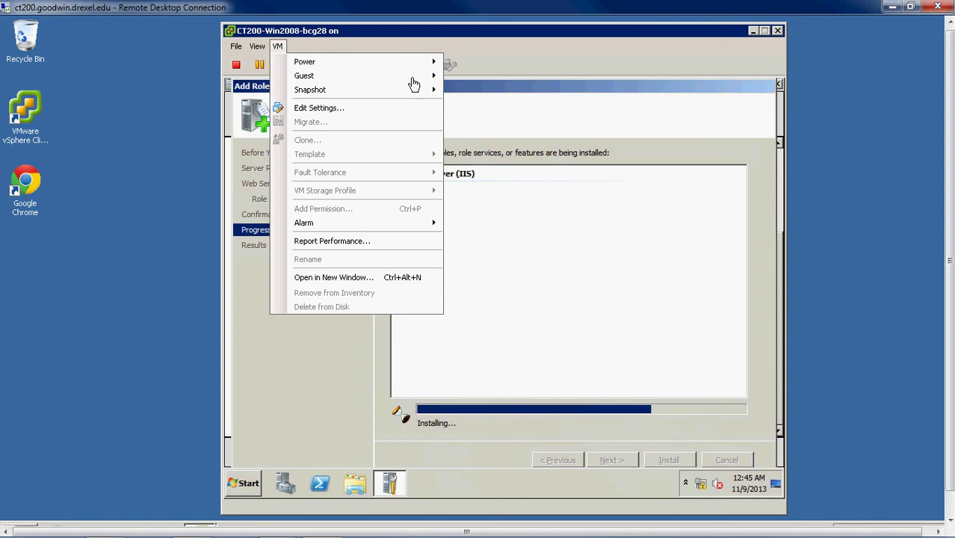
{"action": "left_click", "coordinate": [284, 45]}
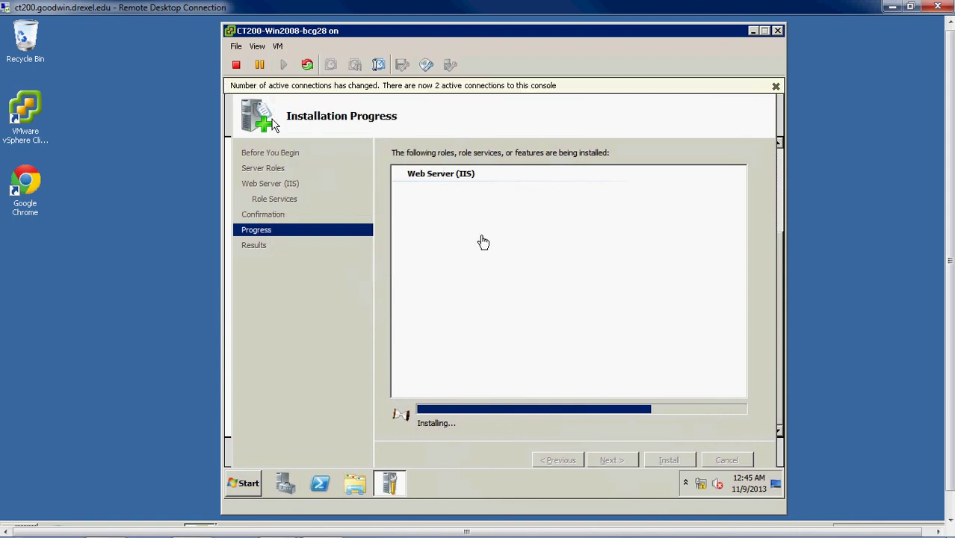
{"action": "left_click", "coordinate": [487, 263]}
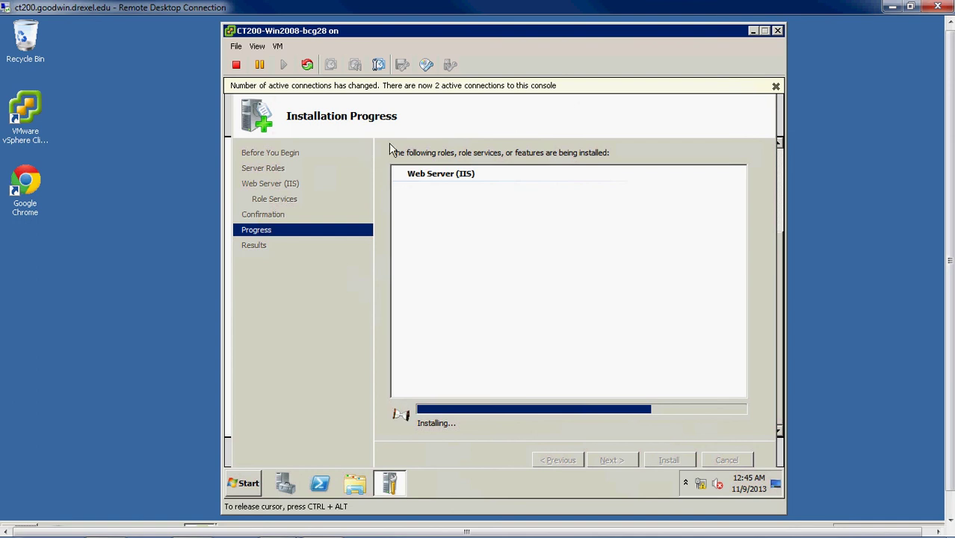
{"action": "key", "text": "ctrl+alt"}
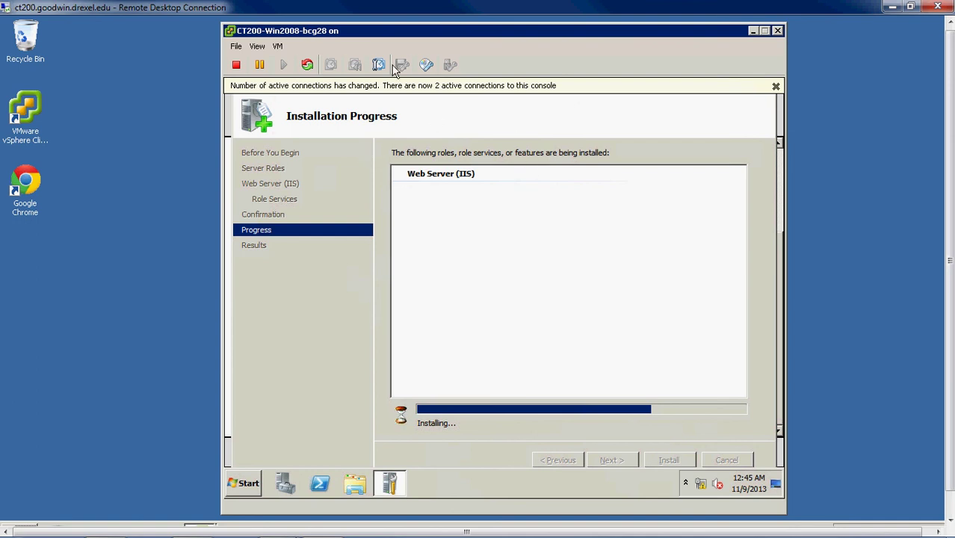